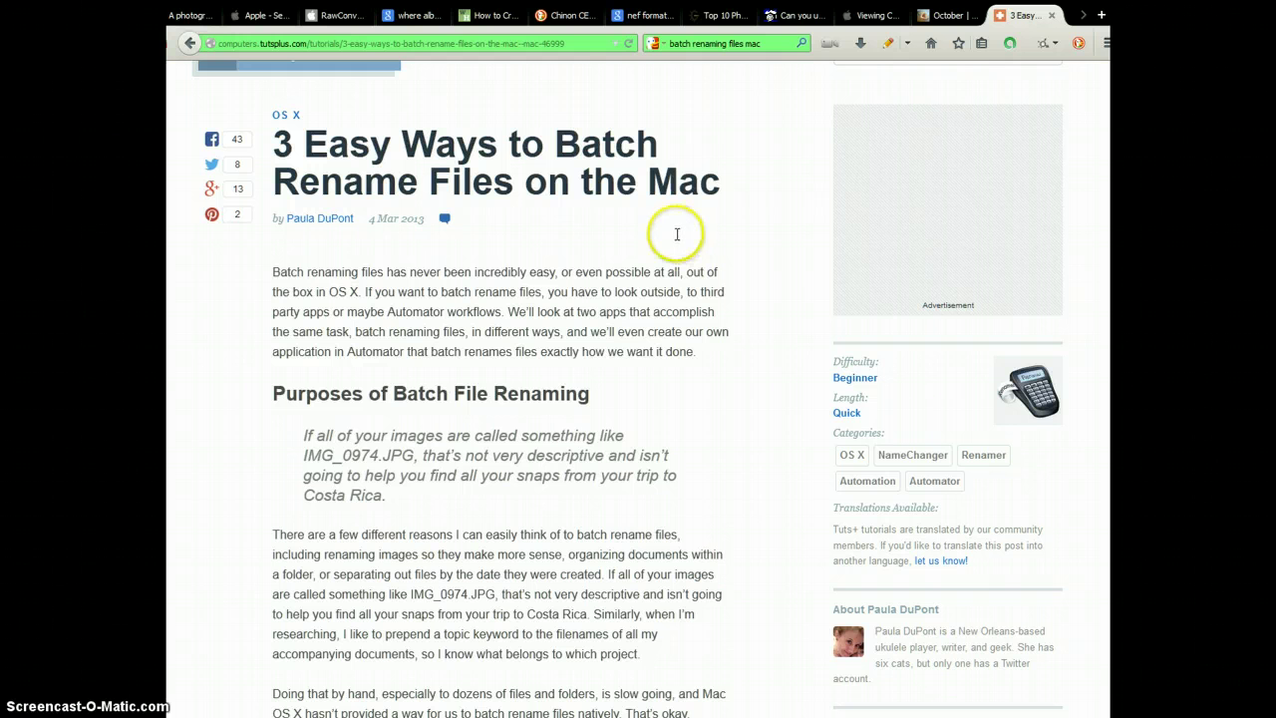
Highlight the publication date under the title of the article on batch renaming files on the Mac.
{"action": "left_click", "coordinate": [678, 234]}
{"action": "left_click", "coordinate": [678, 232]}
{"action": "left_click", "coordinate": [660, 234]}
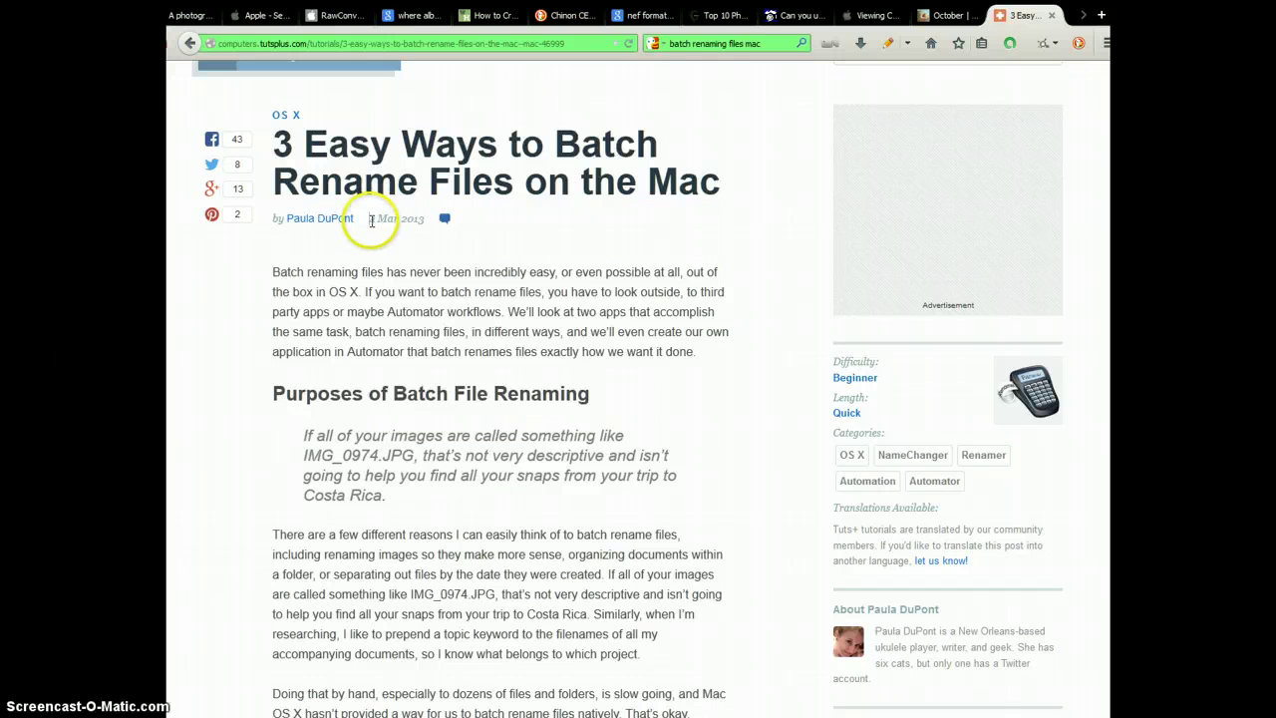
{"action": "left_click_drag", "start_coordinate": [371, 221], "coordinate": [424, 225]}
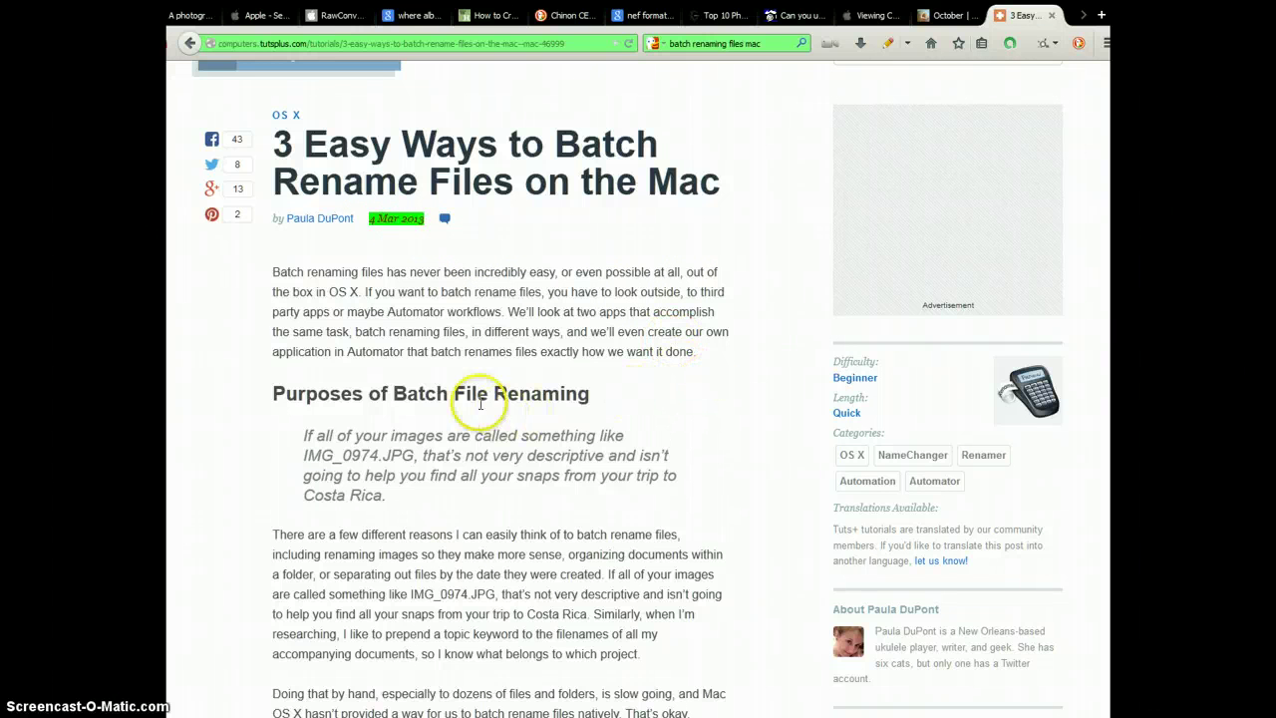
{"action": "left_click", "coordinate": [685, 403]}
Read the article's purposes and backup advice, the NameChanger introduction and Step 1 on adding files, highlighting the word NameChanger in the Step 1 heading.
{"action": "scroll", "coordinate": [701, 412], "scroll_direction": "down", "scroll_amount": 2}
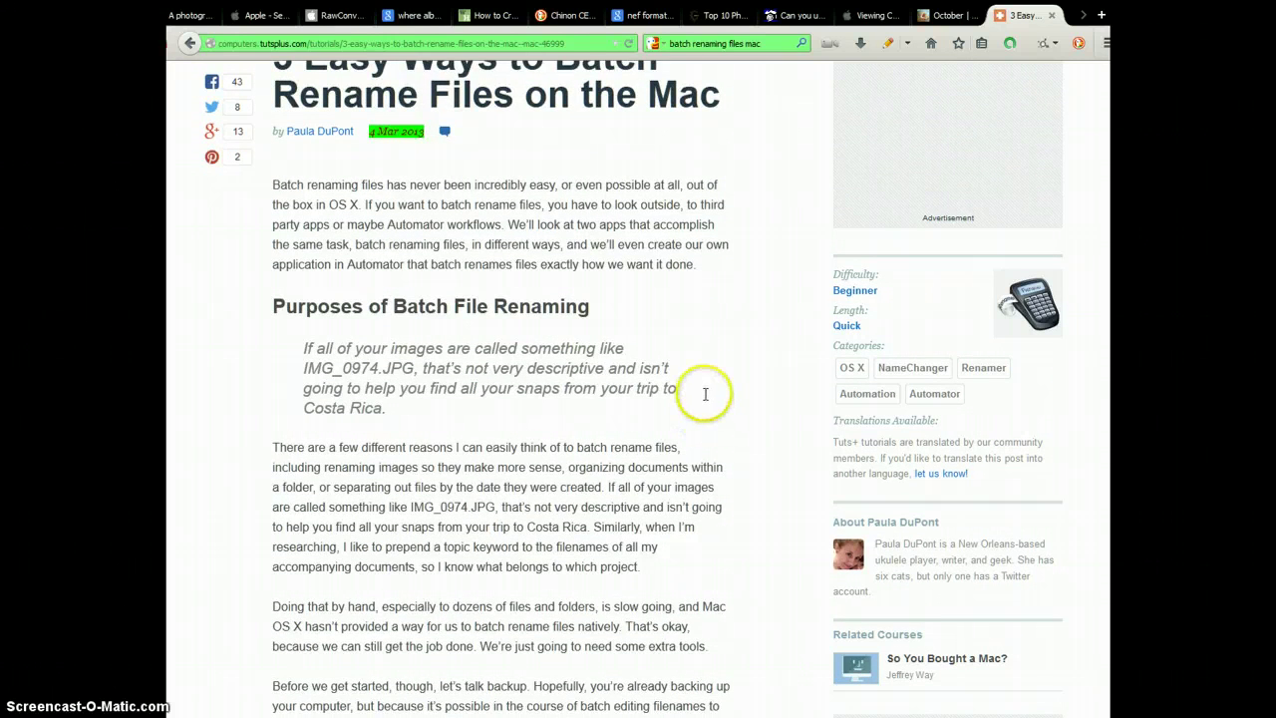
{"action": "scroll", "coordinate": [705, 394], "scroll_direction": "down", "scroll_amount": 3}
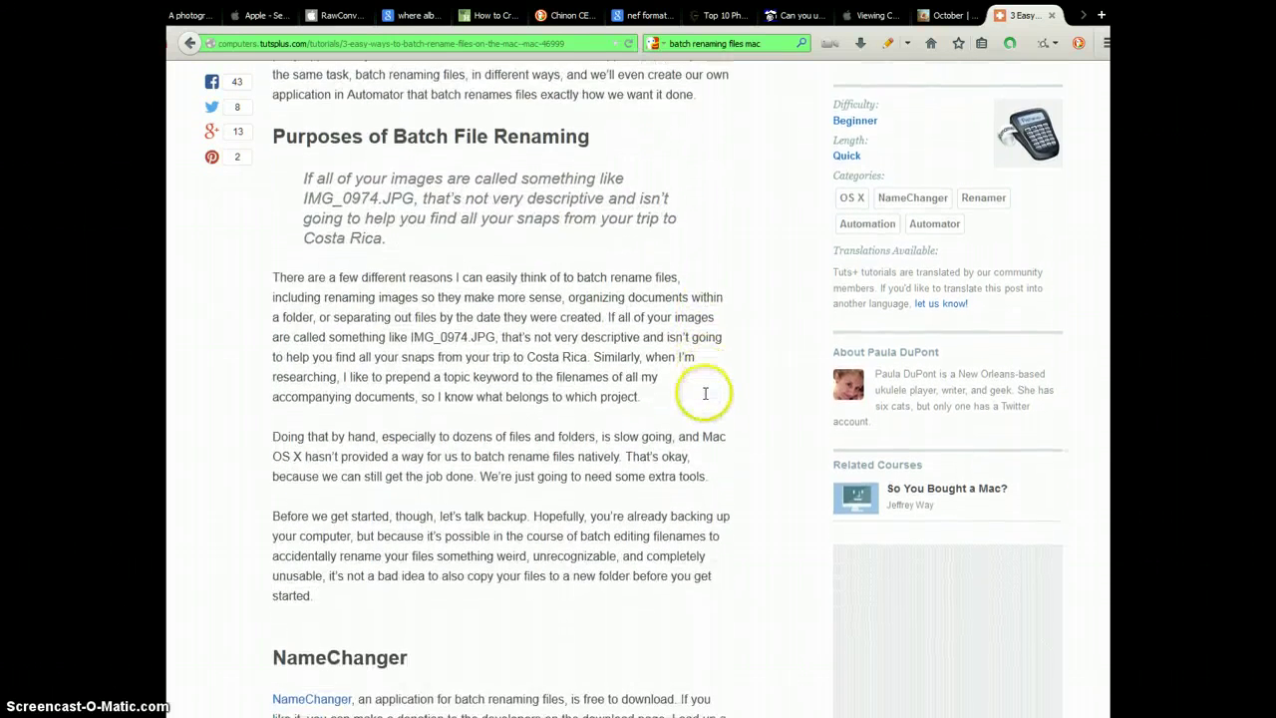
{"action": "scroll", "coordinate": [704, 394], "scroll_direction": "down", "scroll_amount": 2}
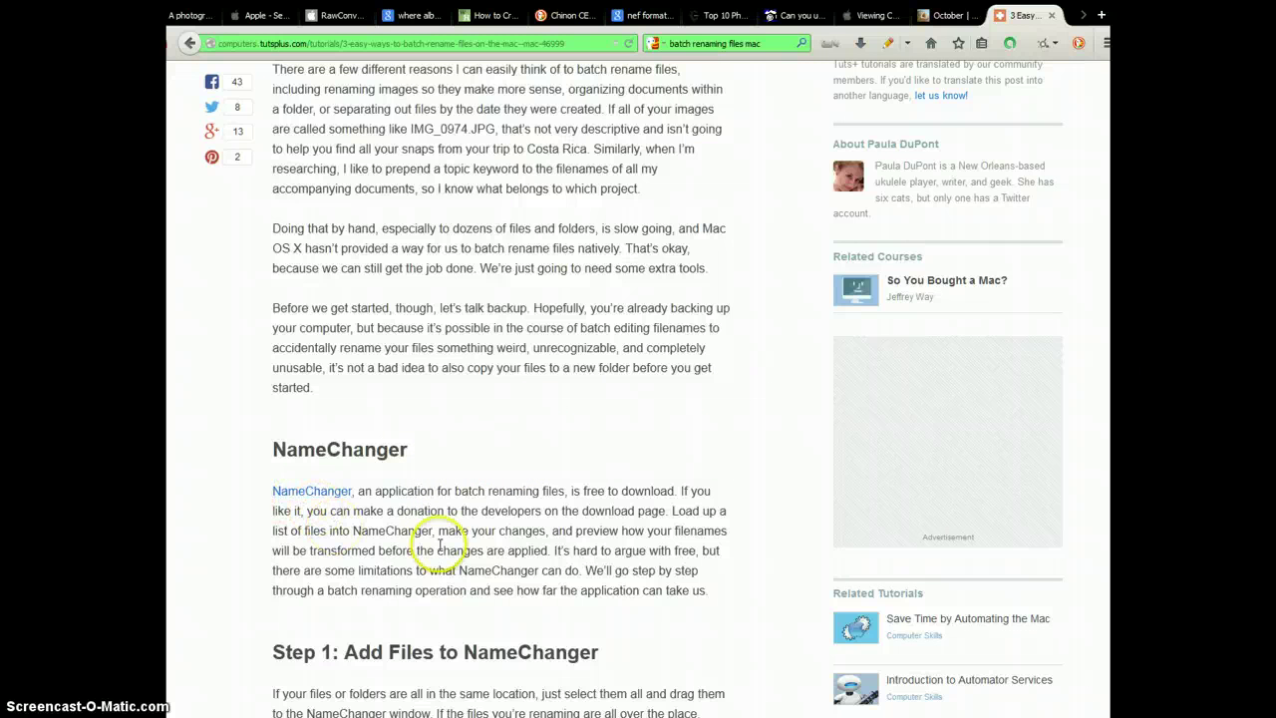
{"action": "scroll", "coordinate": [481, 531], "scroll_direction": "down", "scroll_amount": 3}
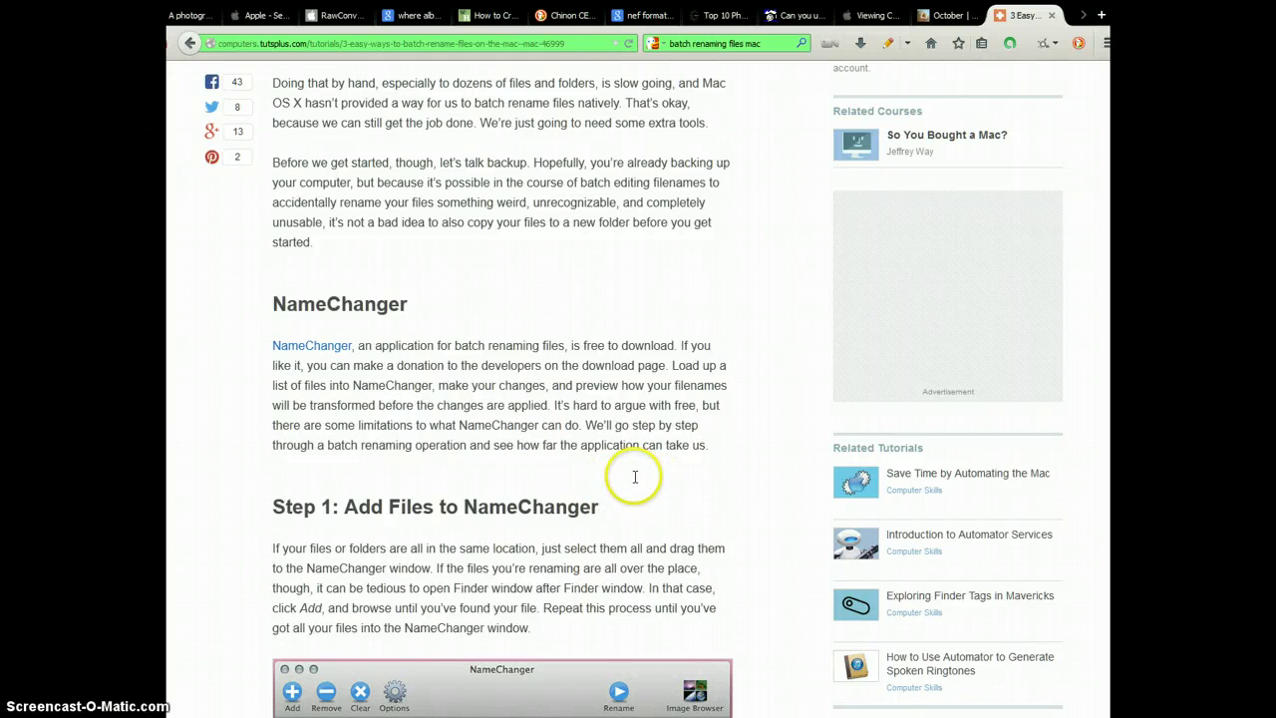
{"action": "scroll", "coordinate": [632, 476], "scroll_direction": "down", "scroll_amount": 3}
{"action": "scroll", "coordinate": [636, 476], "scroll_direction": "down", "scroll_amount": 2}
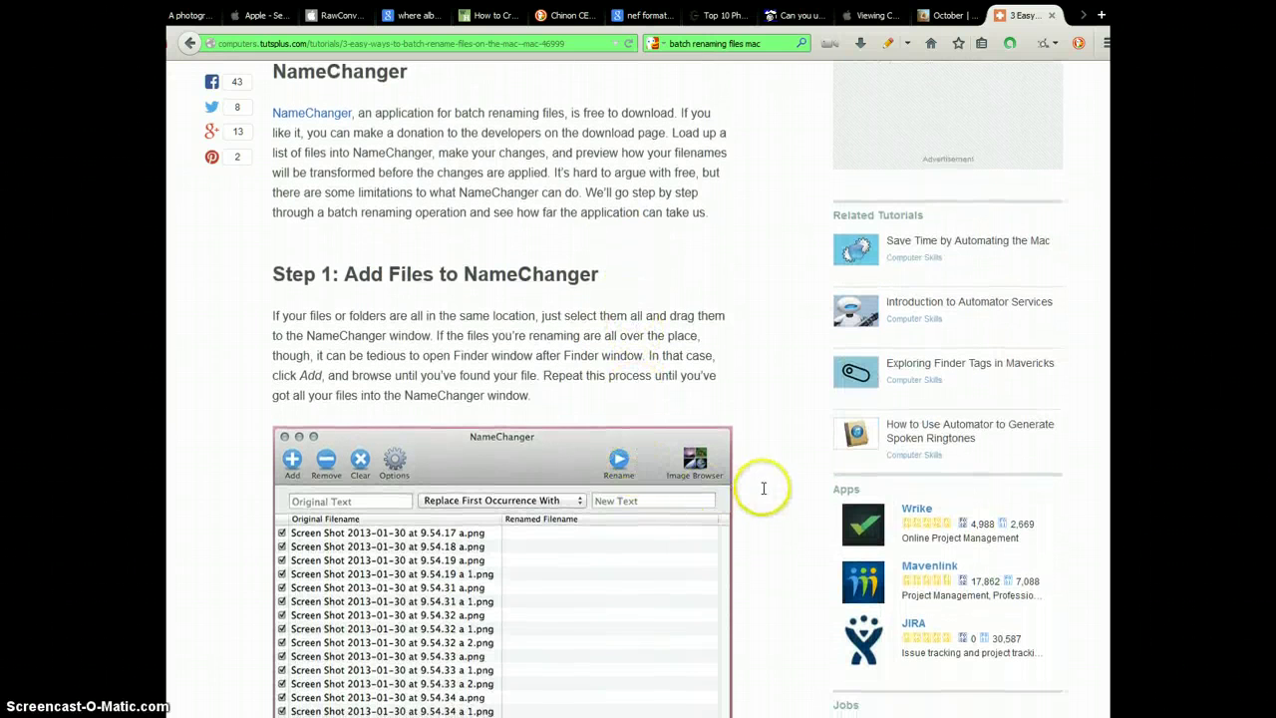
{"action": "scroll", "coordinate": [763, 481], "scroll_direction": "down", "scroll_amount": 1}
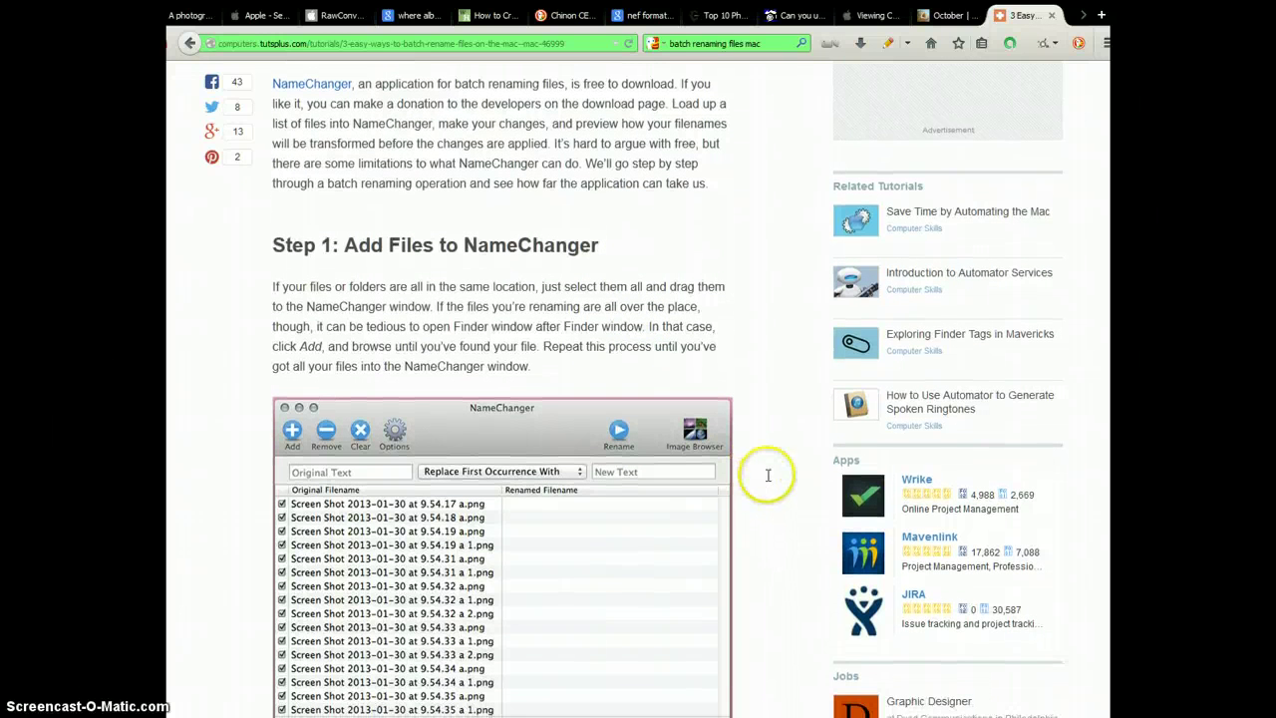
{"action": "scroll", "coordinate": [790, 420], "scroll_direction": "down", "scroll_amount": 4}
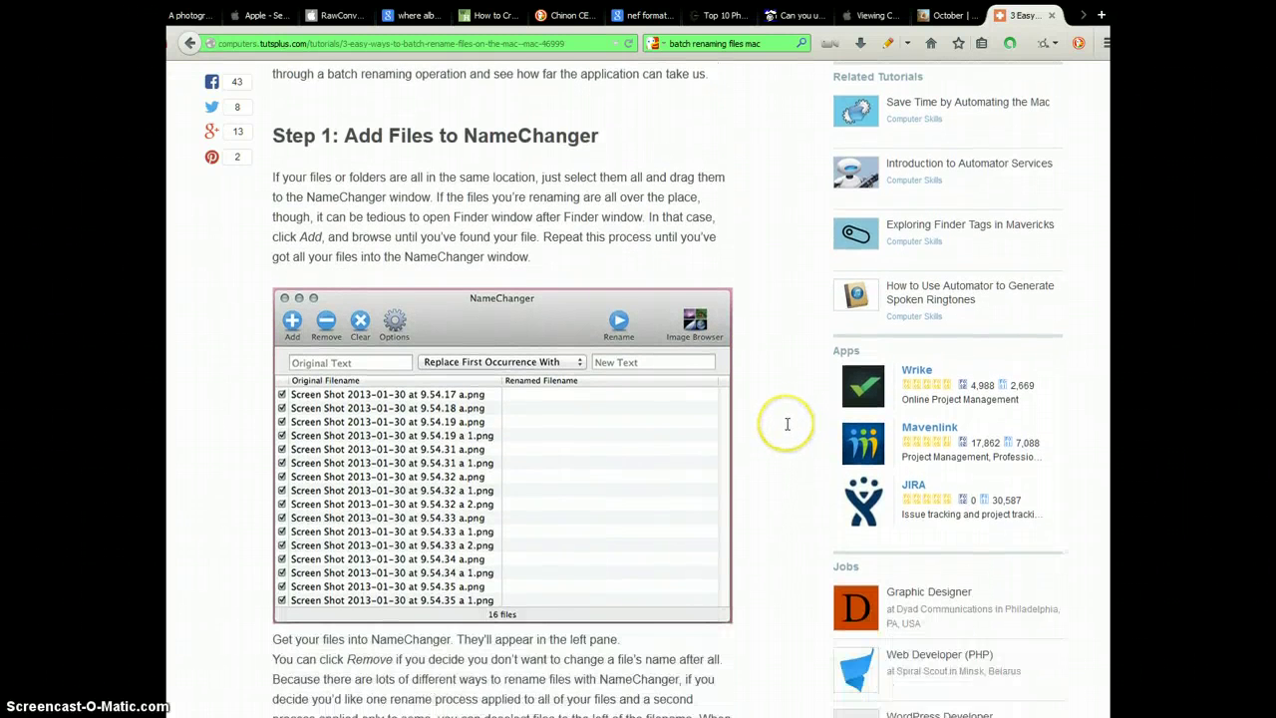
{"action": "scroll", "coordinate": [786, 425], "scroll_direction": "up", "scroll_amount": 3}
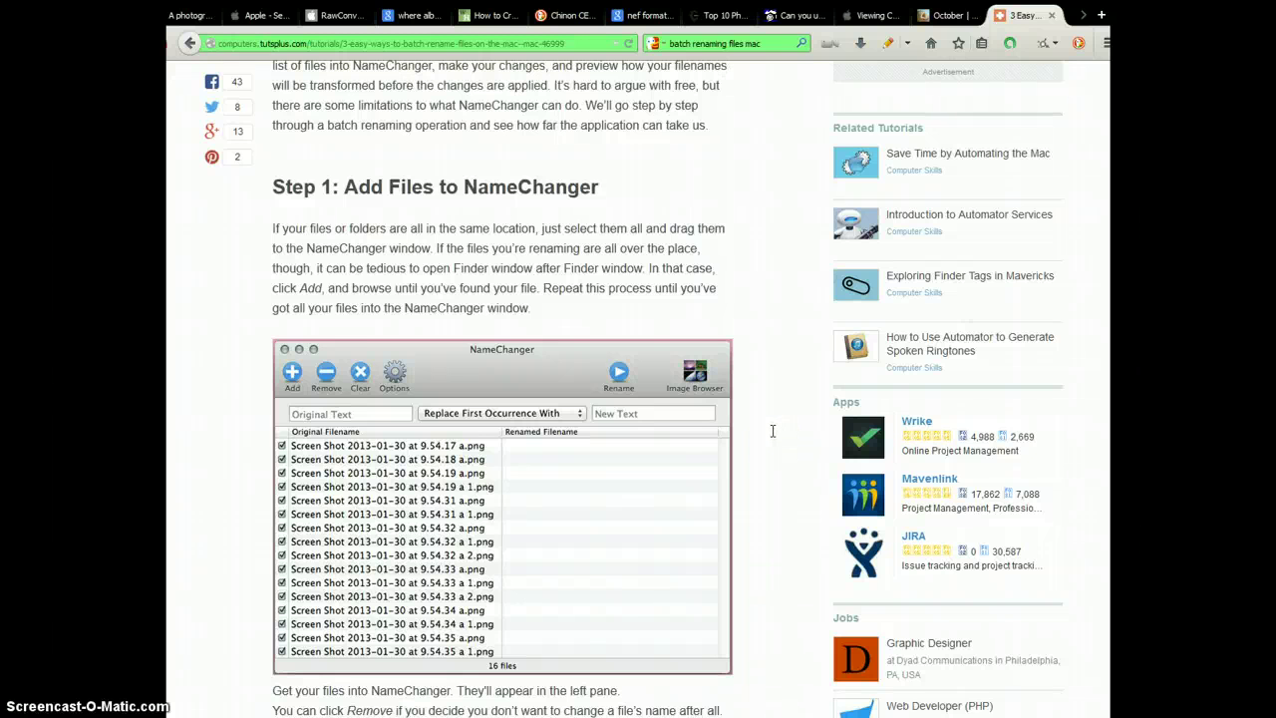
{"action": "left_click", "coordinate": [781, 444]}
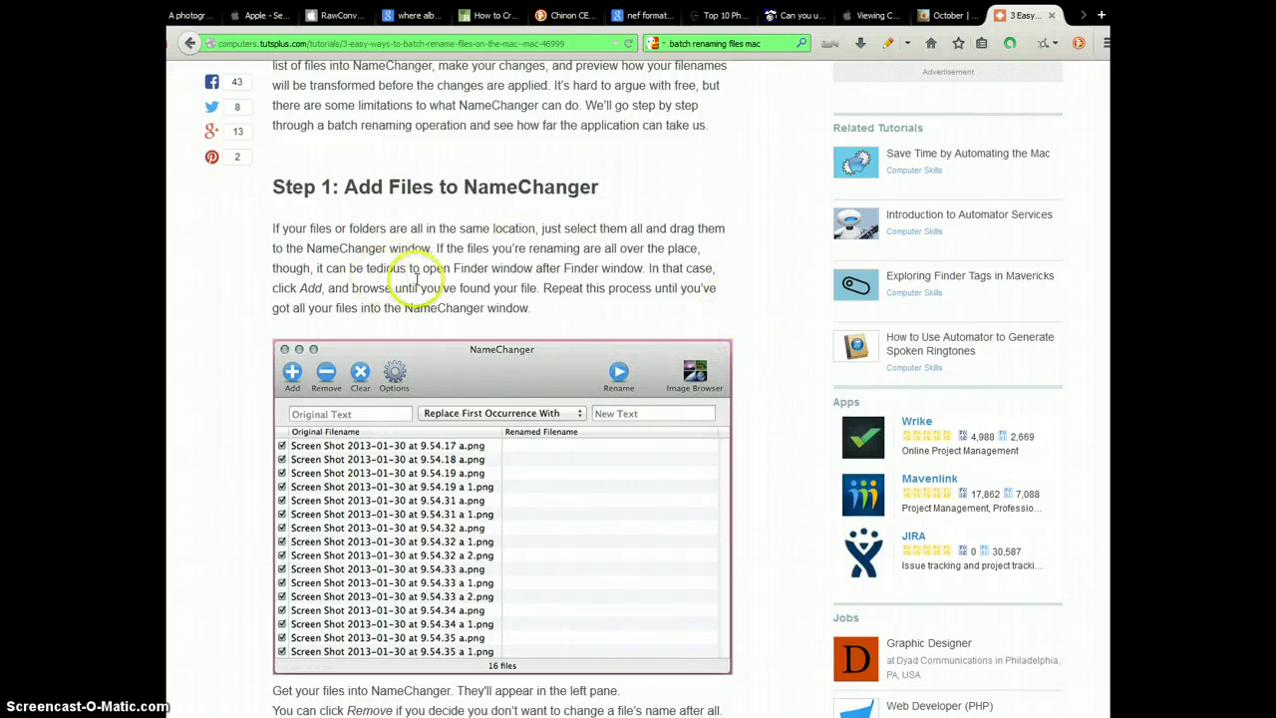
{"action": "left_click_drag", "start_coordinate": [464, 187], "coordinate": [598, 188]}
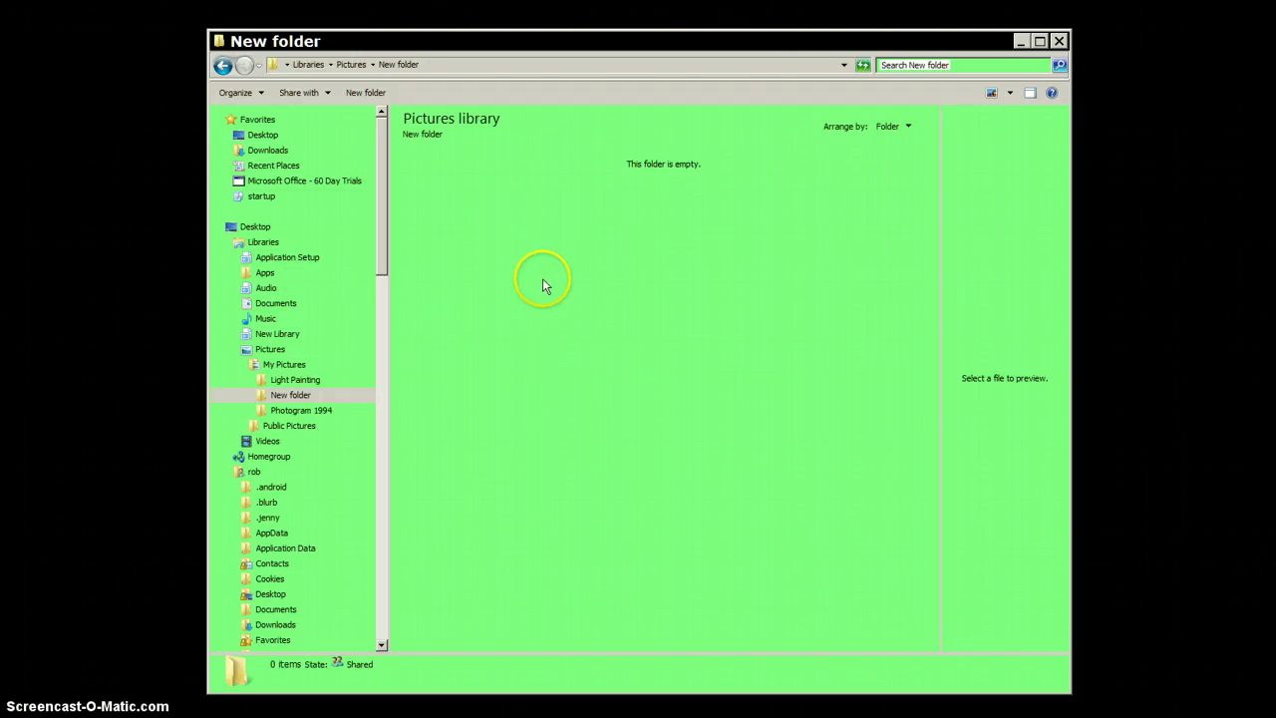
Paste the copied Photogram image files into the empty New folder of the Pictures library.
{"action": "right_click", "coordinate": [524, 214]}
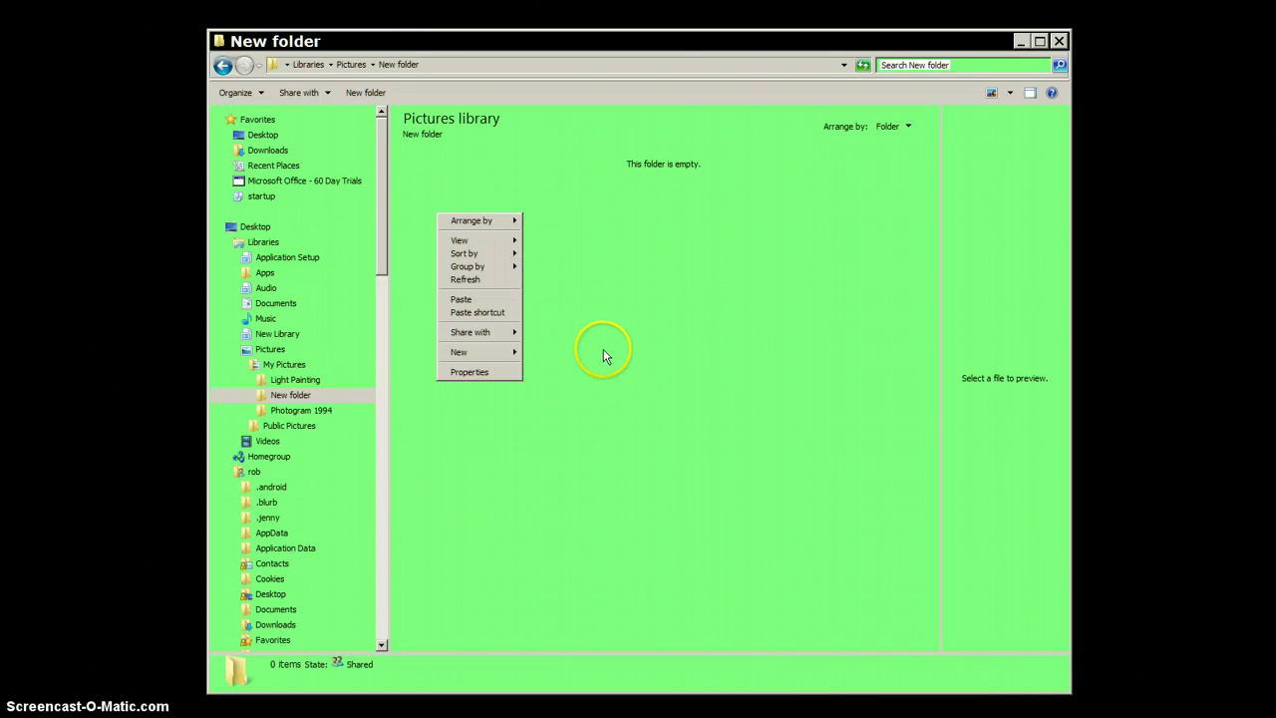
{"action": "left_click", "coordinate": [491, 300]}
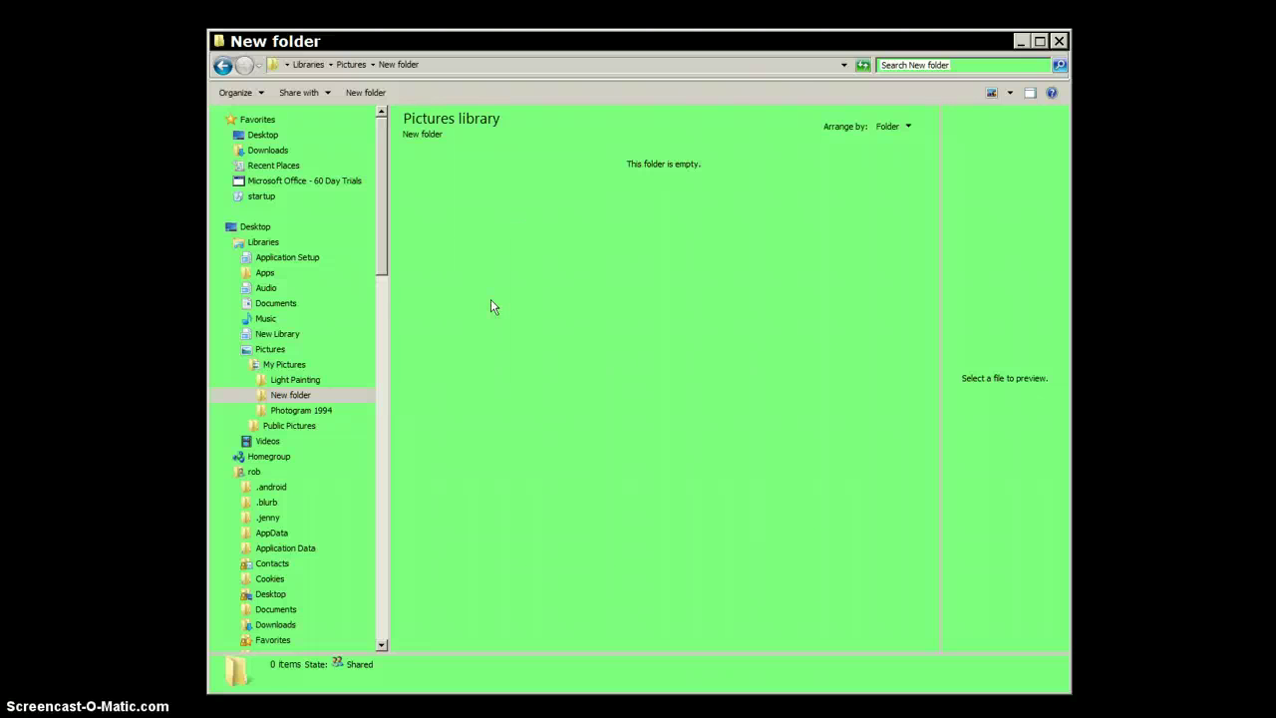
{"action": "left_click", "coordinate": [527, 319]}
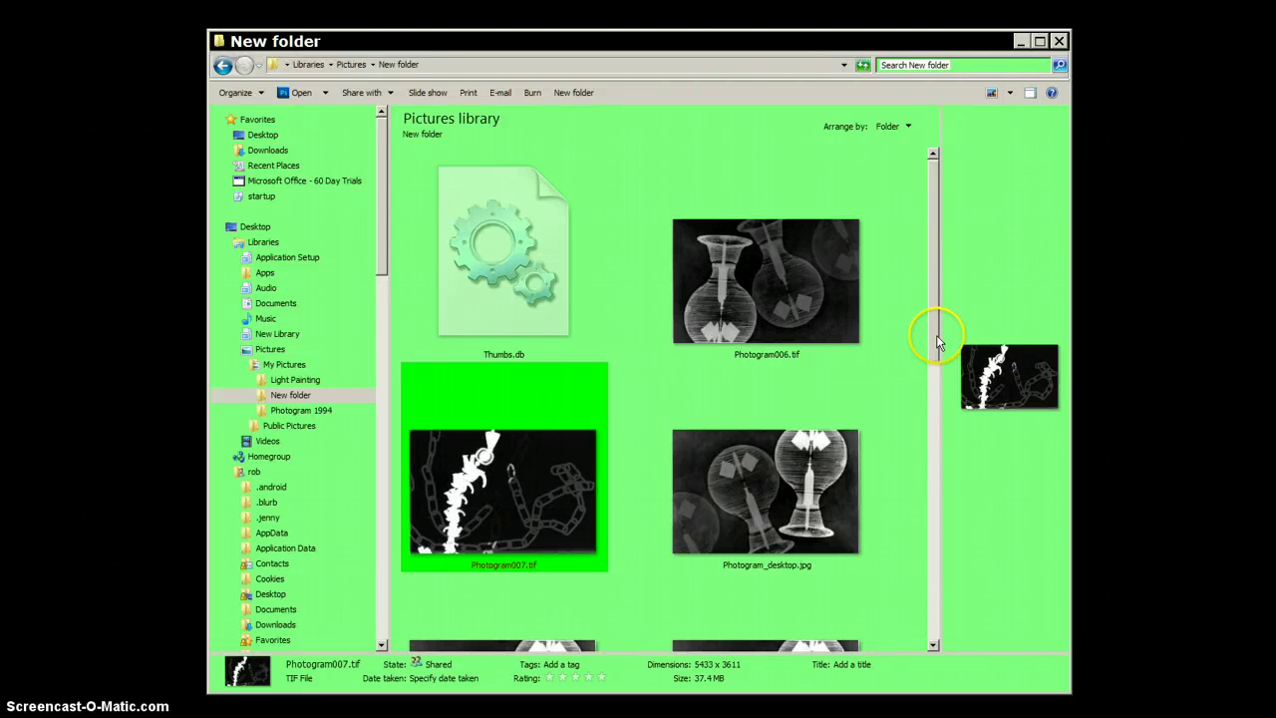
Switch the folder's file display from large thumbnails to the Details view.
{"action": "left_click_drag", "start_coordinate": [930, 339], "coordinate": [931, 309]}
{"action": "left_click", "coordinate": [1009, 93]}
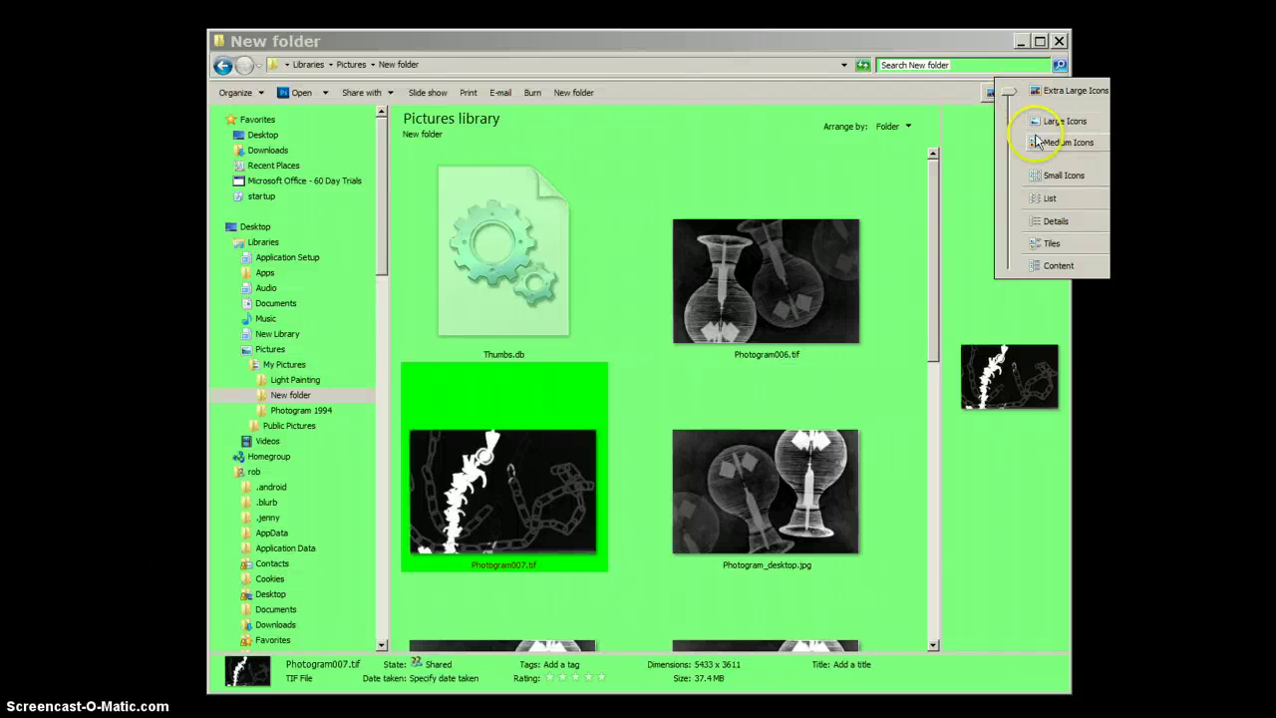
{"action": "left_click", "coordinate": [1056, 221]}
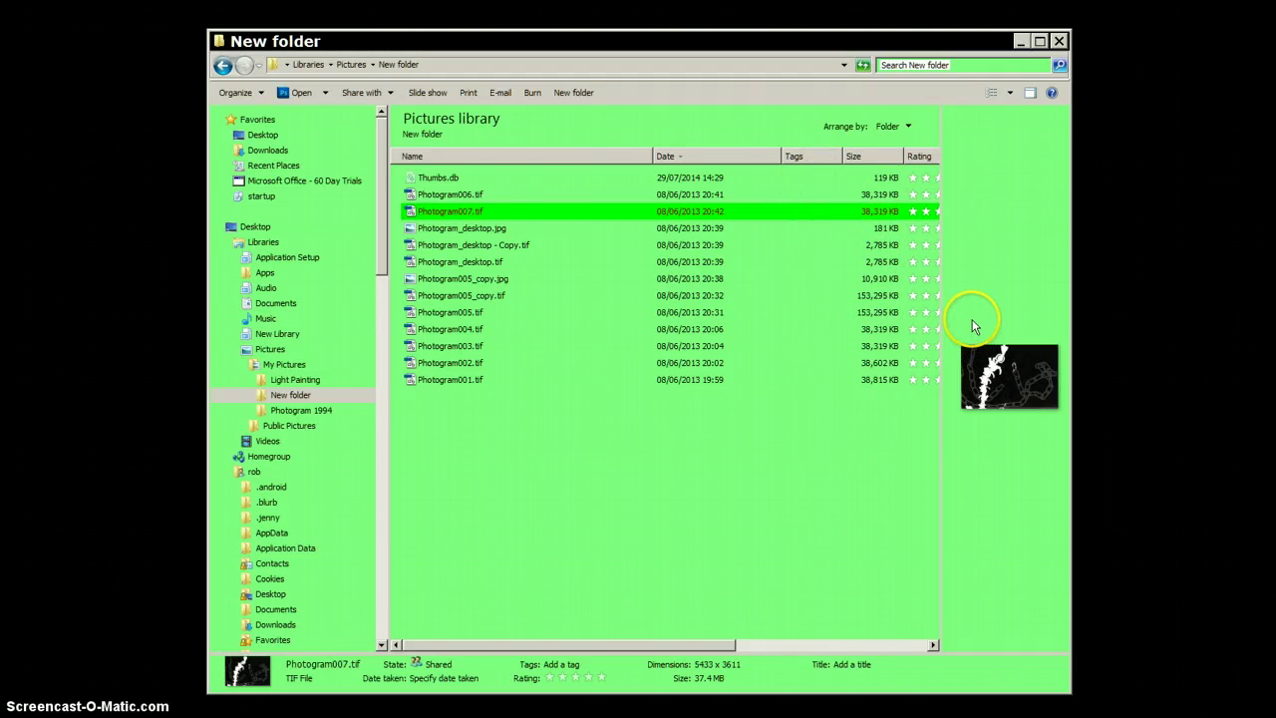
Try to delete the Thumbs.db file from New folder.
{"action": "left_click", "coordinate": [454, 178]}
{"action": "right_click", "coordinate": [454, 179]}
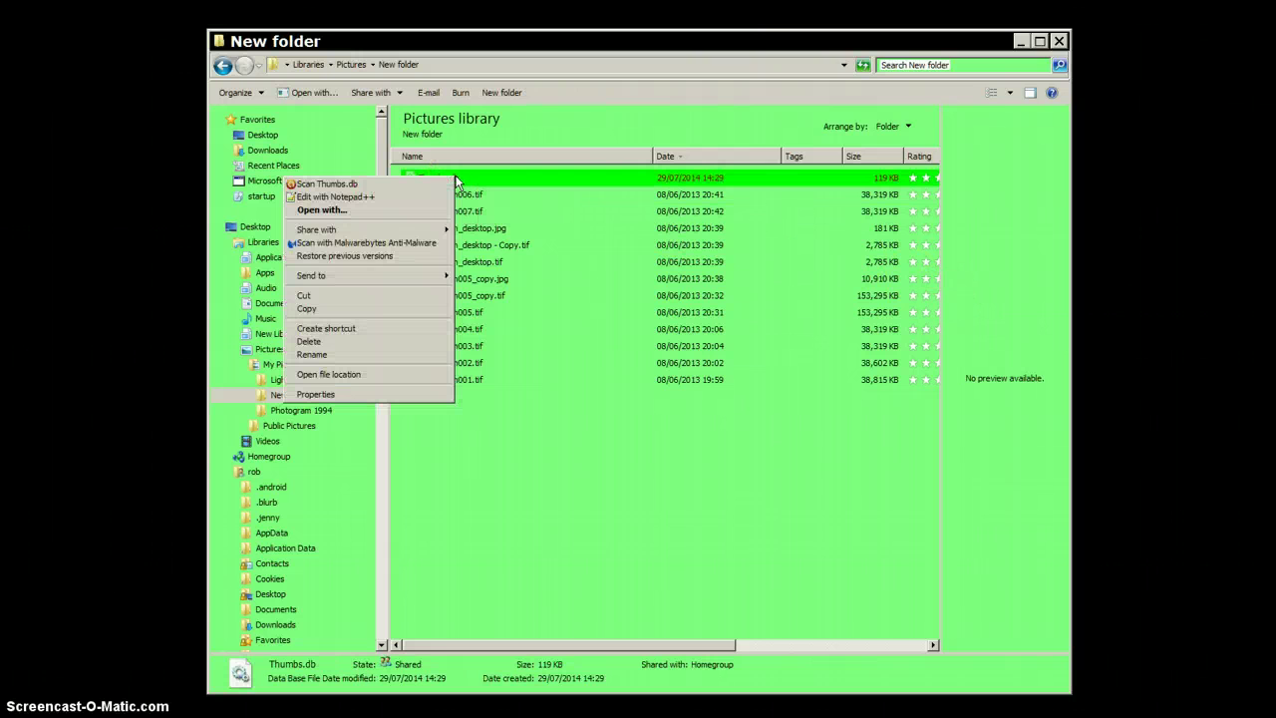
{"action": "left_click", "coordinate": [381, 342]}
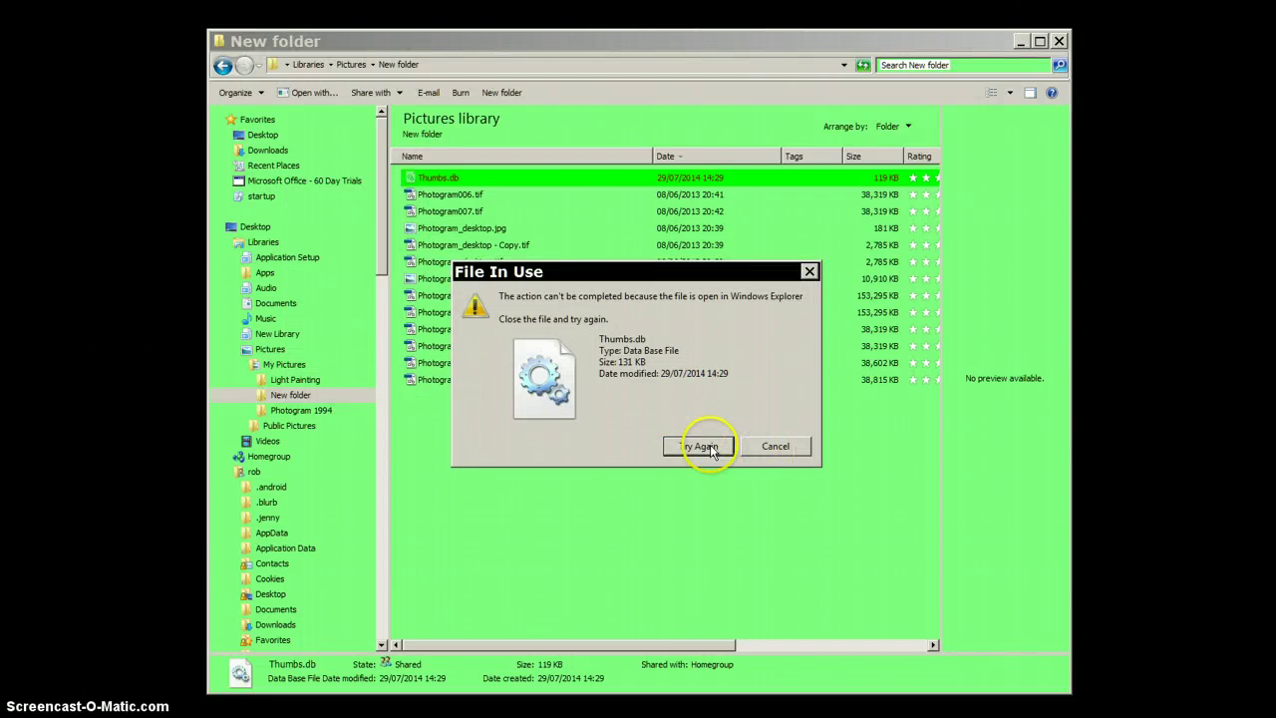
{"action": "left_click", "coordinate": [768, 449]}
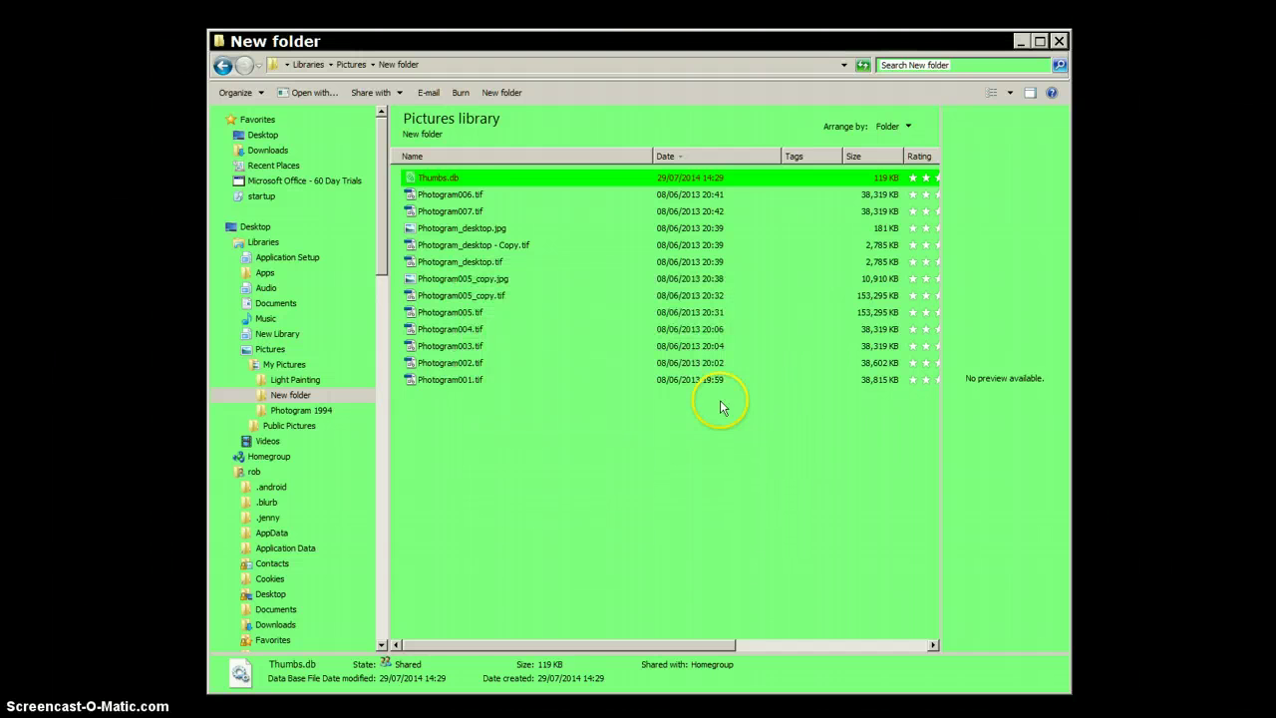
{"action": "left_click", "coordinate": [465, 196]}
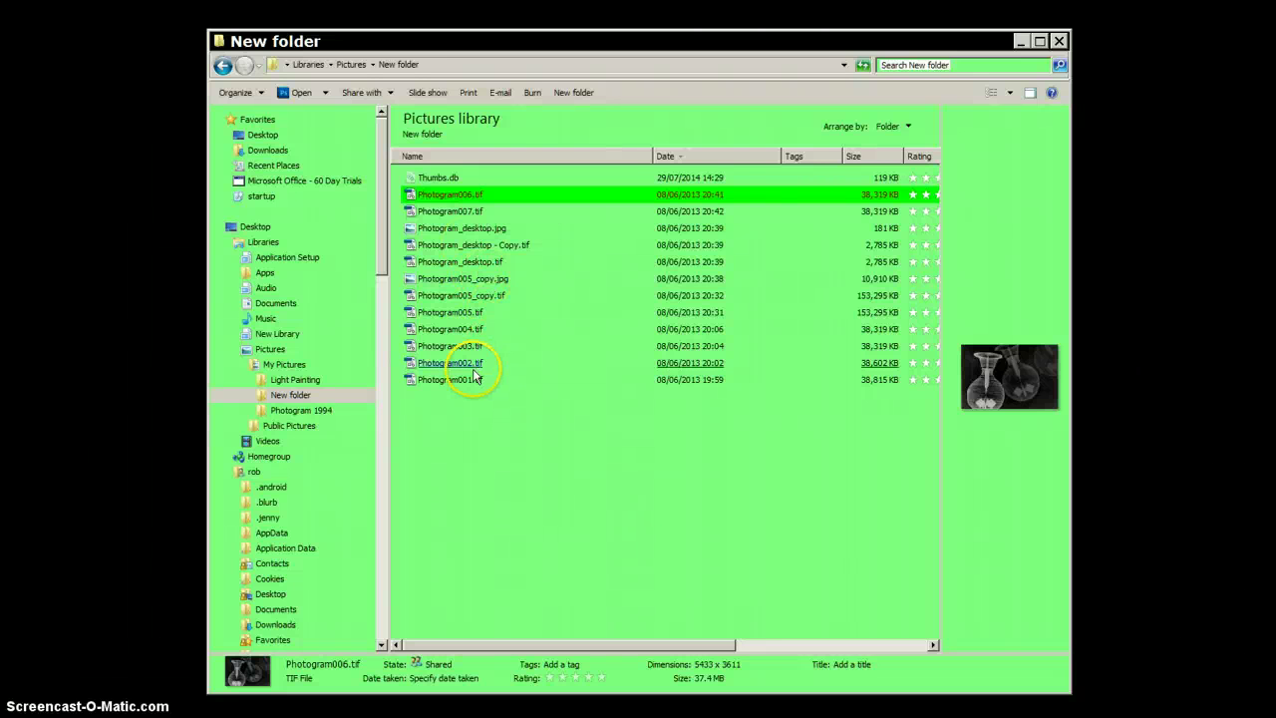
{"action": "left_click", "coordinate": [449, 387], "text": "ctrl"}
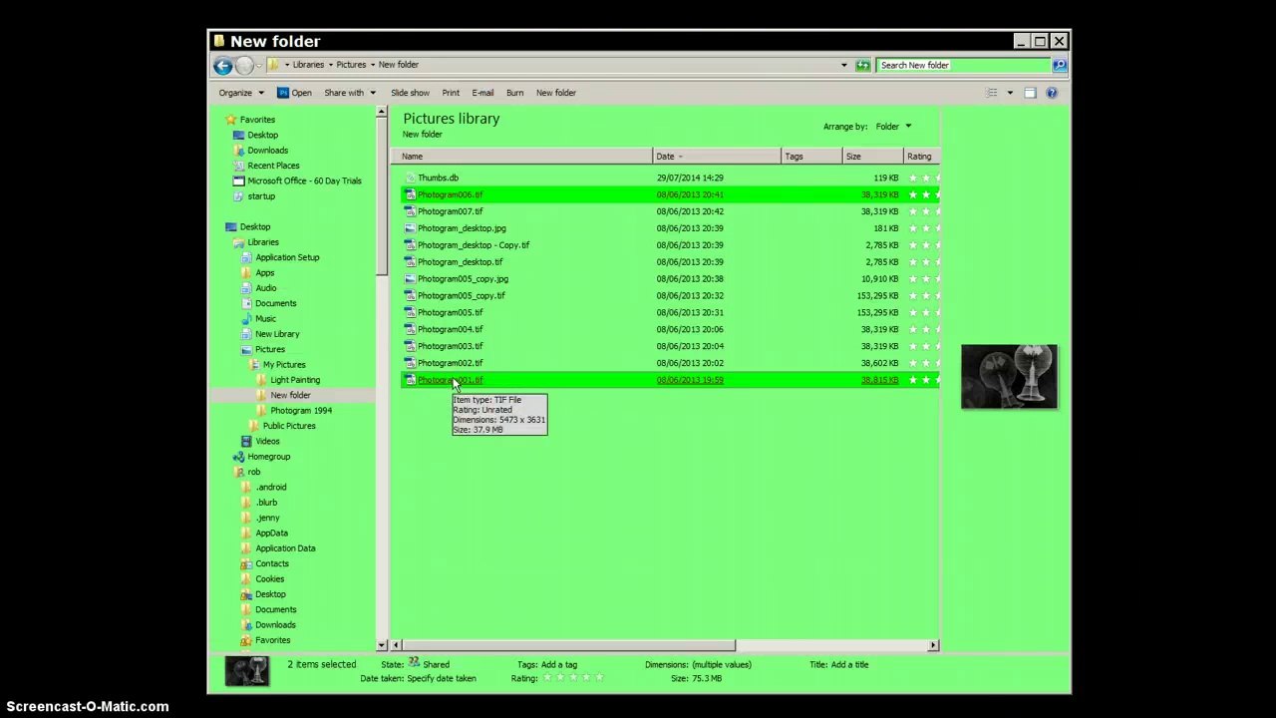
{"action": "left_click", "coordinate": [451, 365]}
{"action": "left_click", "coordinate": [459, 378], "text": "ctrl"}
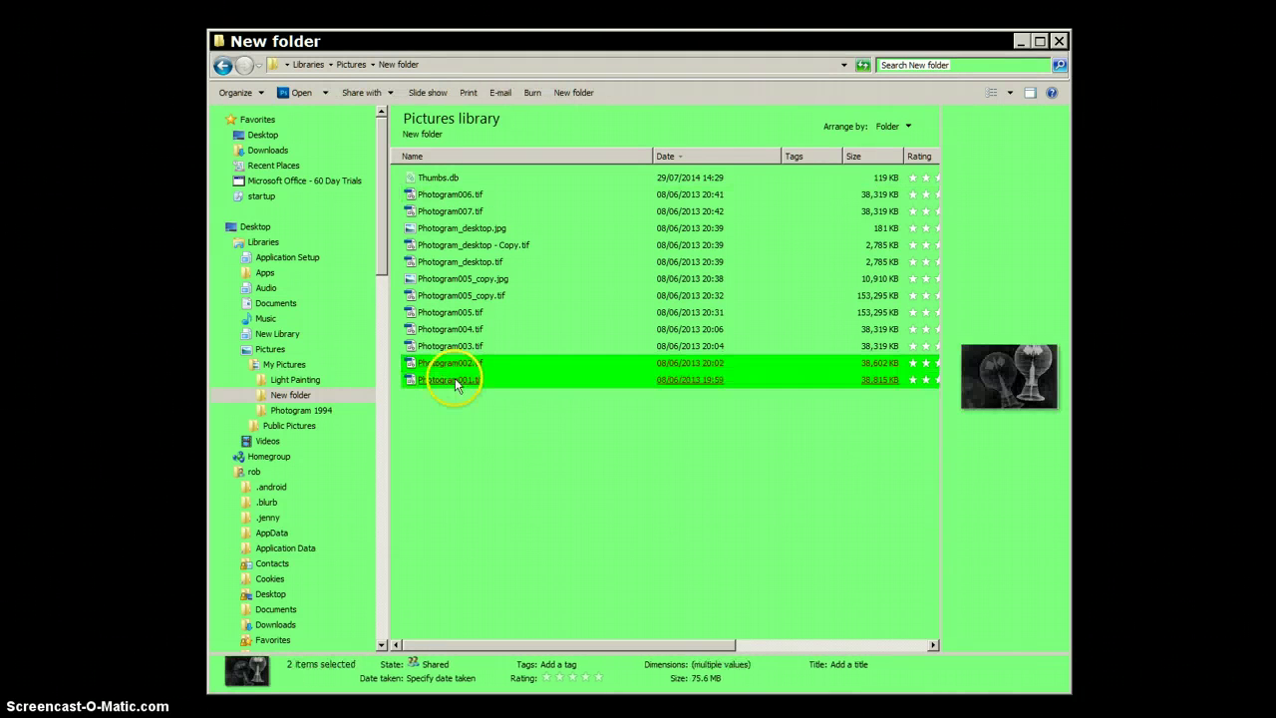
{"action": "left_click", "coordinate": [464, 194], "text": "shift"}
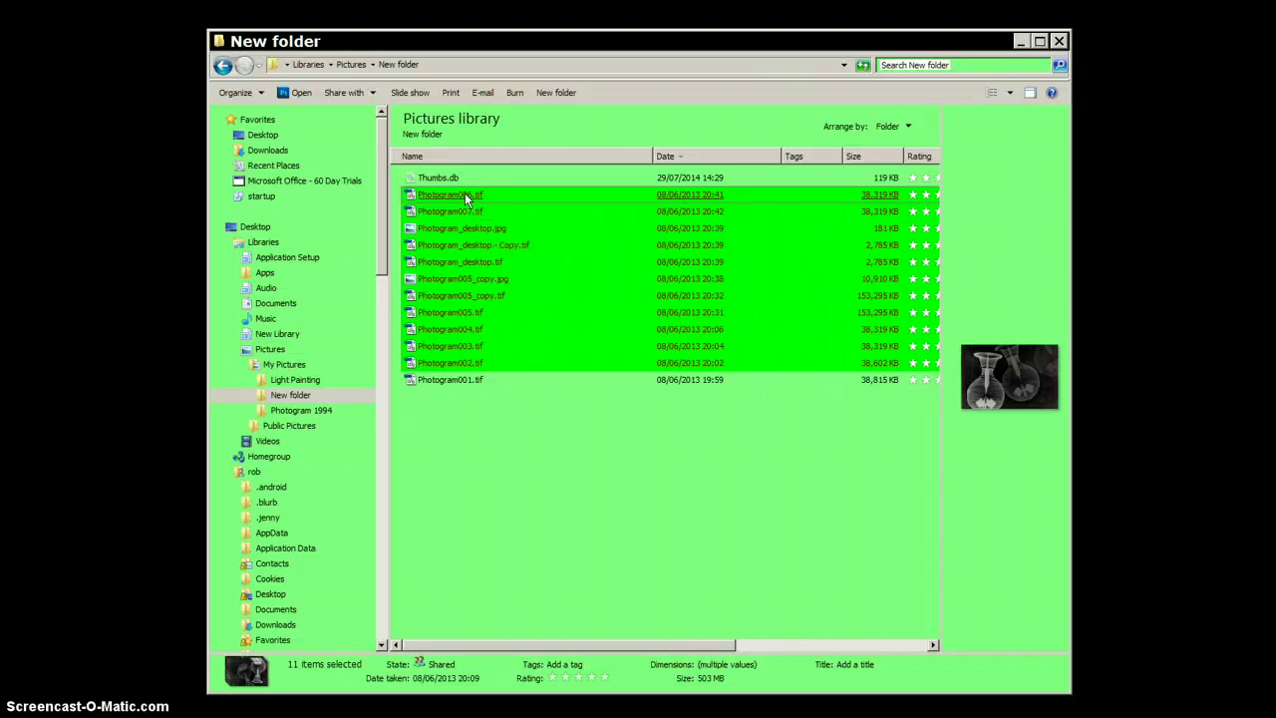
Batch rename all the Photogram images, leaving out Thumbs.db, as fox, and preview fox (2).tif and fox (1).jpg.
{"action": "left_click_drag", "start_coordinate": [481, 345], "coordinate": [461, 380]}
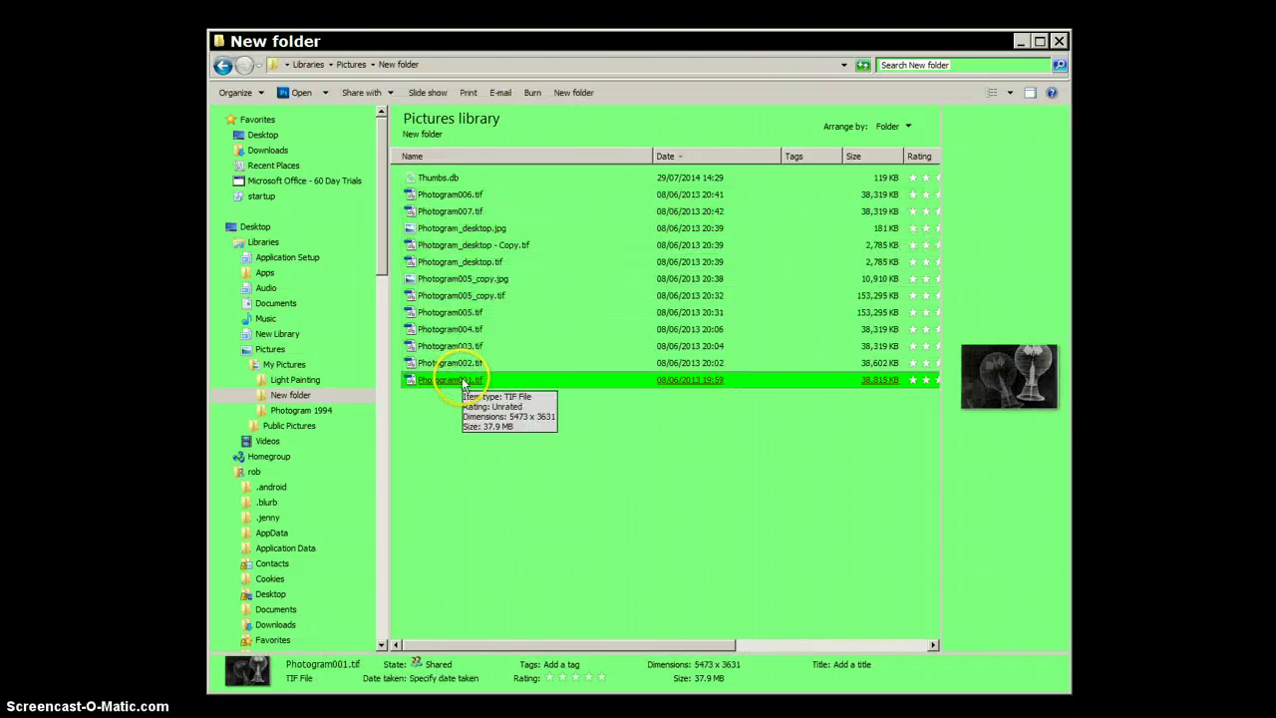
{"action": "left_click", "coordinate": [483, 194], "text": "shift"}
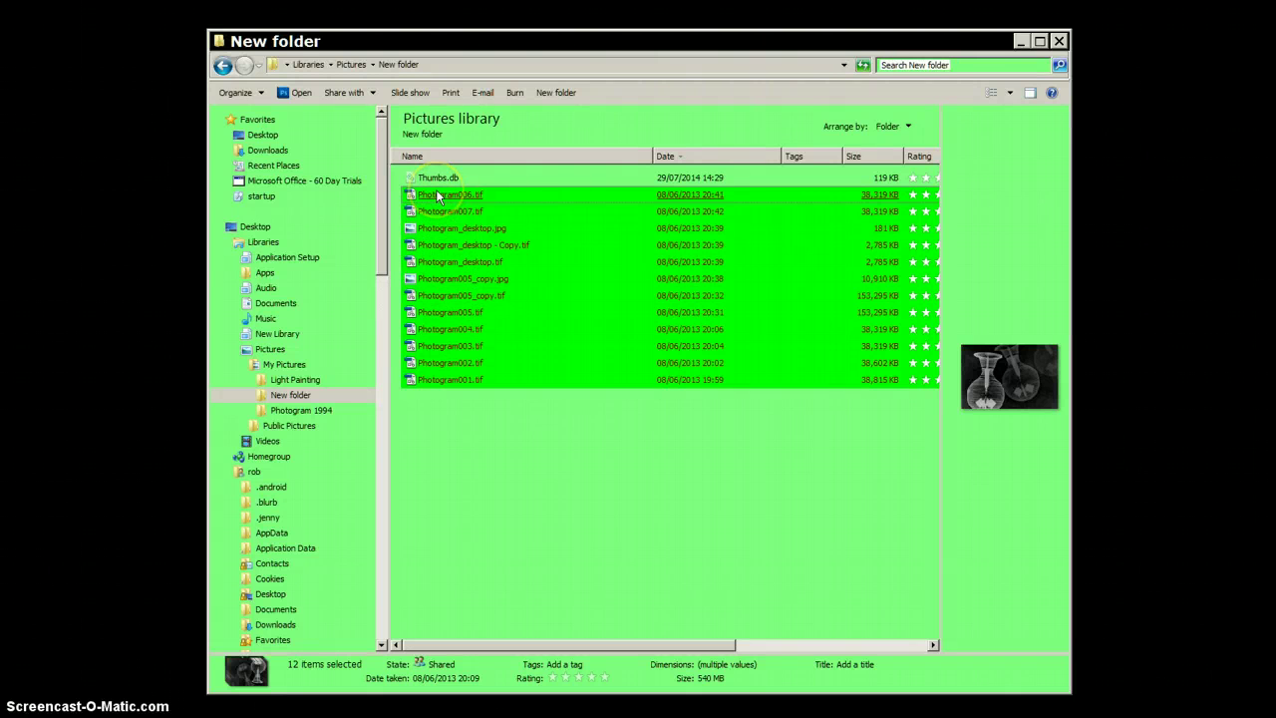
{"action": "mouse_move", "coordinate": [437, 195]}
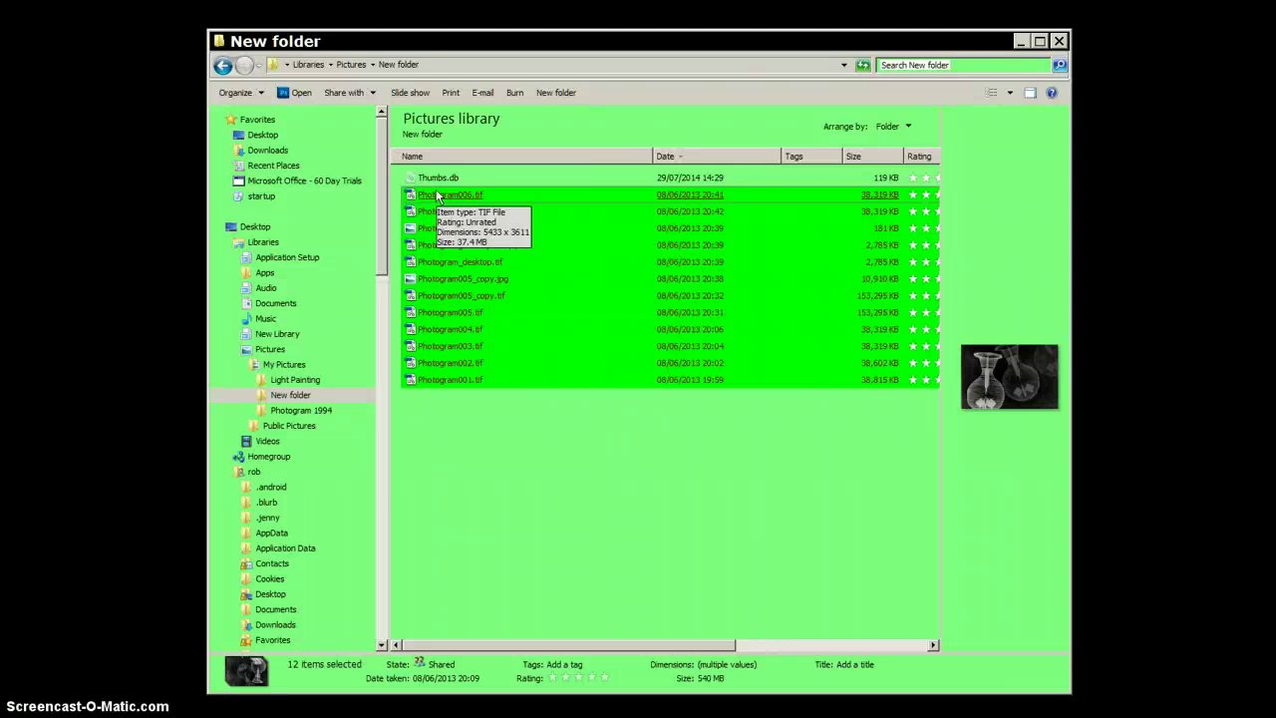
{"action": "right_click", "coordinate": [436, 194]}
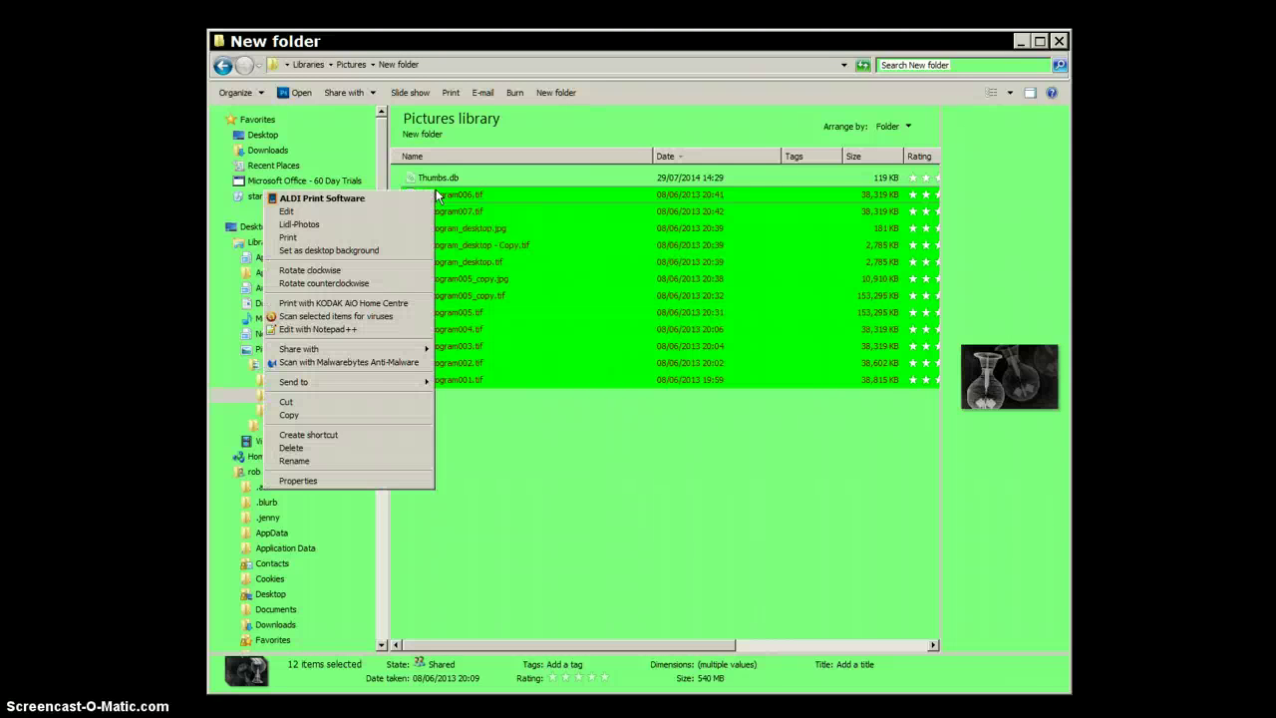
{"action": "left_click", "coordinate": [372, 461]}
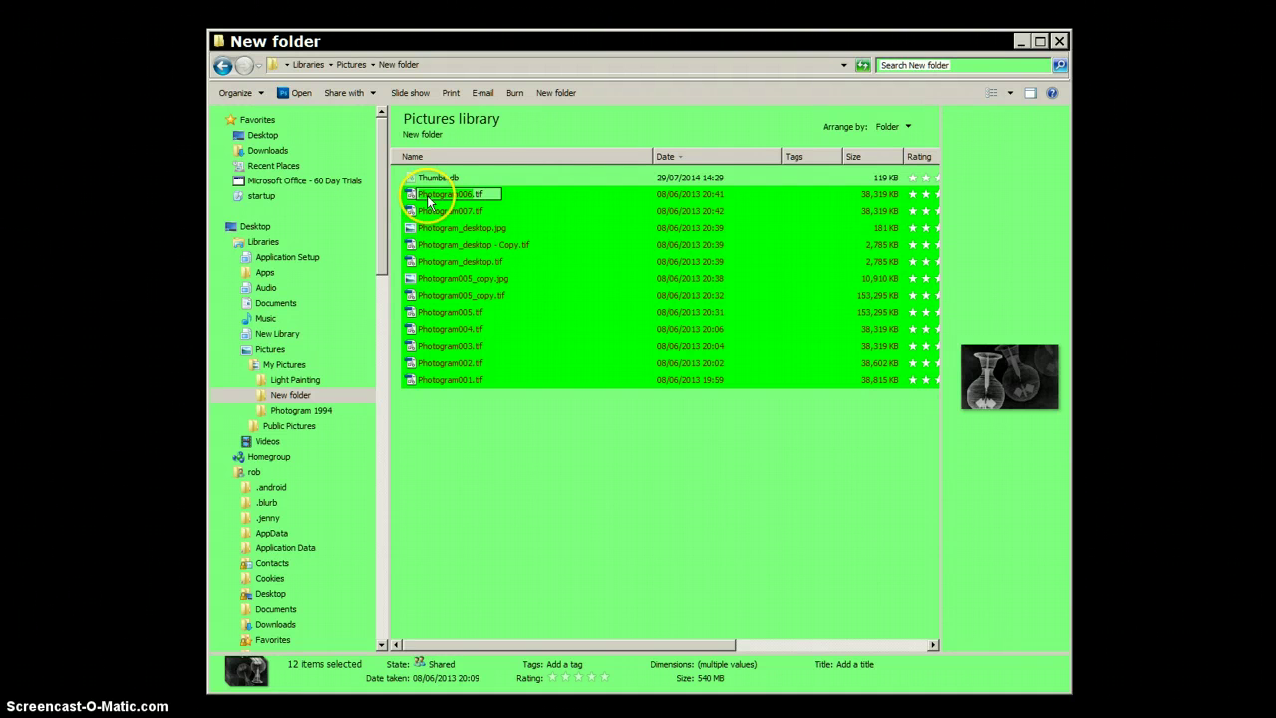
{"action": "type", "text": "f"}
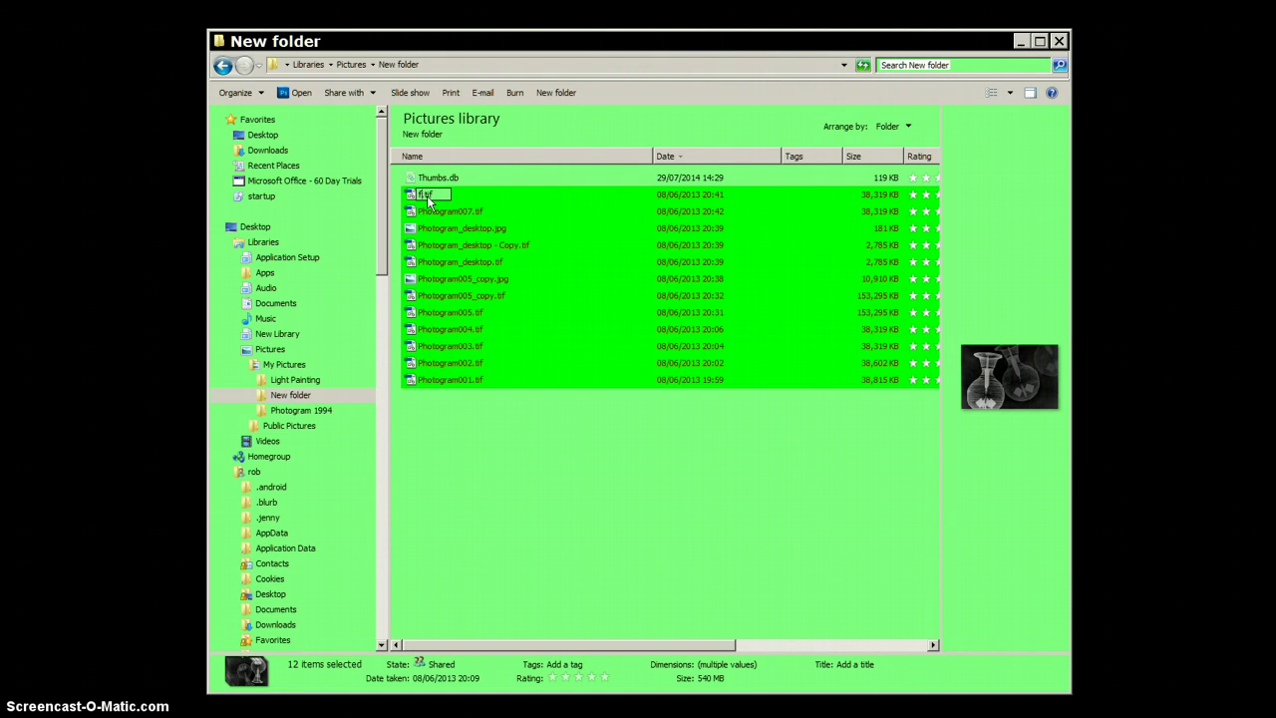
{"action": "type", "text": "ox"}
{"action": "left_click", "coordinate": [461, 197]}
{"action": "key", "text": "Return"}
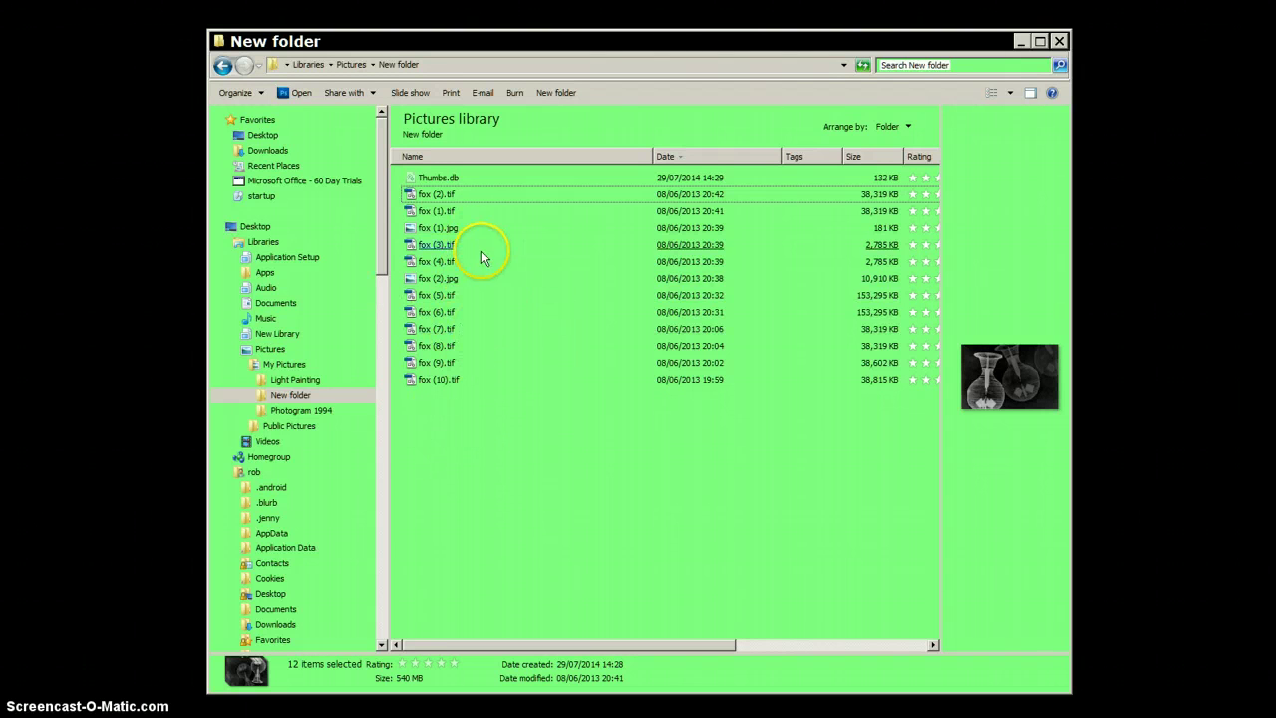
{"action": "left_click", "coordinate": [454, 195]}
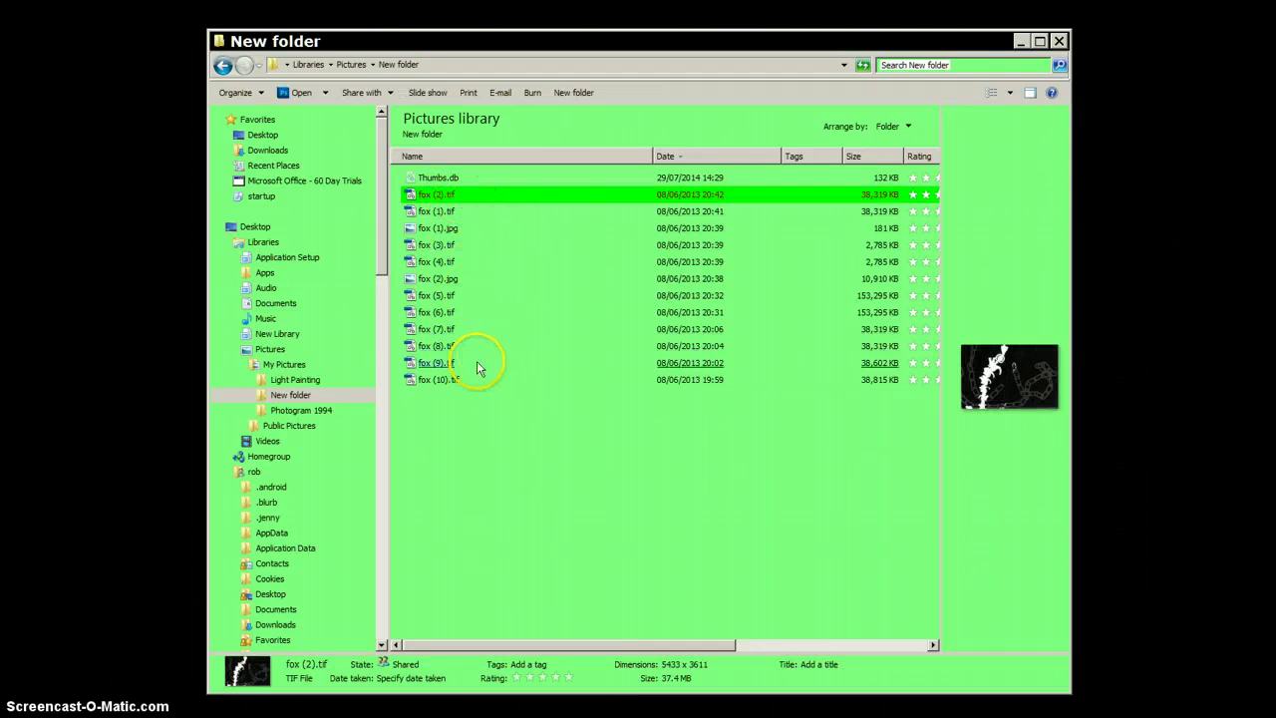
{"action": "left_click", "coordinate": [451, 230]}
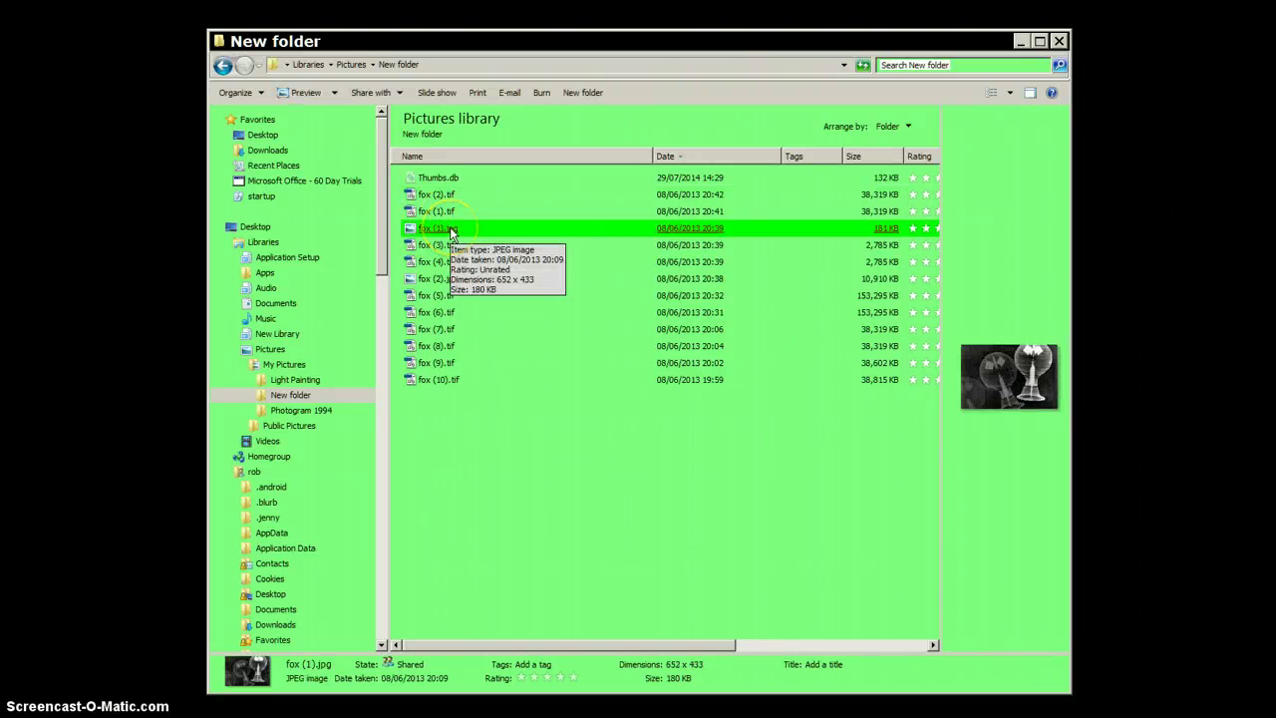